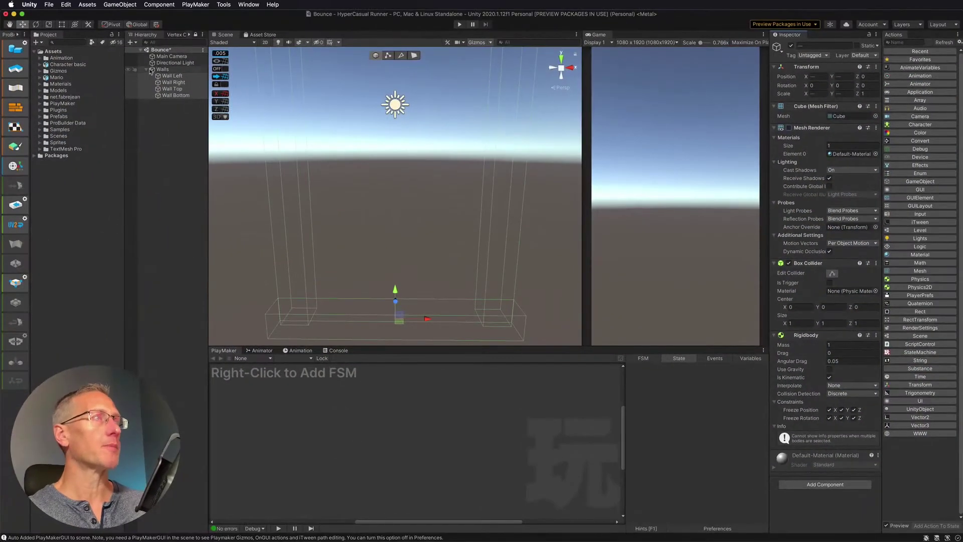
# Collapse the Walls group and add a 3D Sphere to the scene from the Hierarchy.
pyautogui.click(147, 70)
pyautogui.rightClick(164, 78)
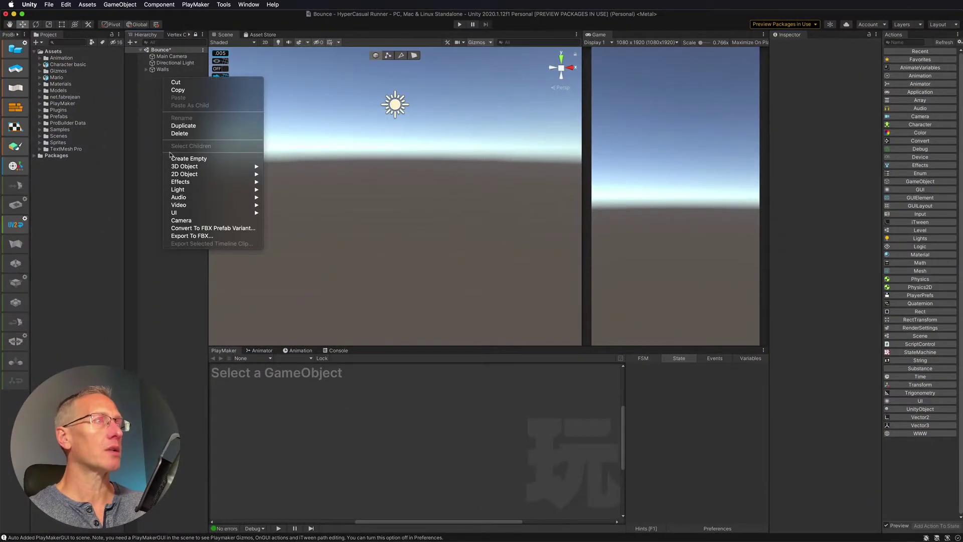
pyautogui.moveTo(172, 167)
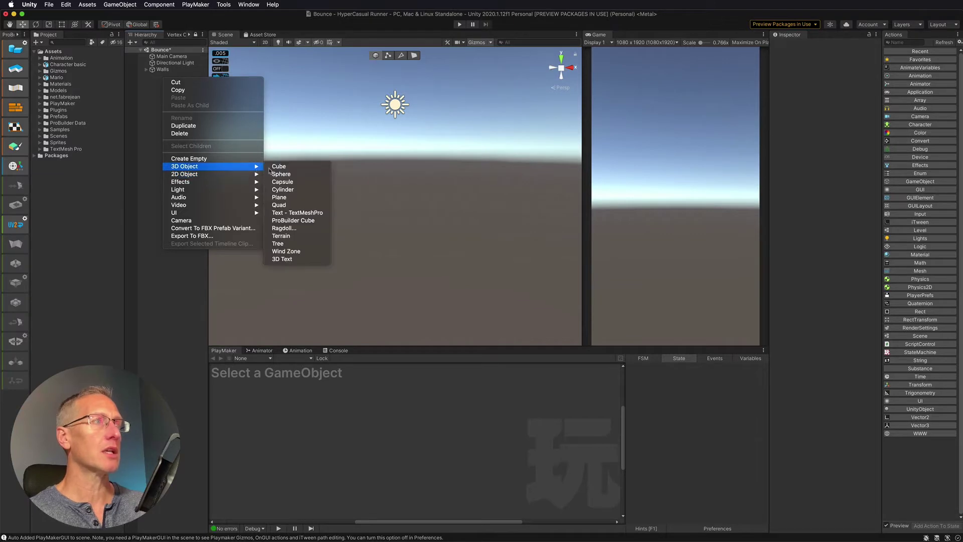
pyautogui.click(282, 174)
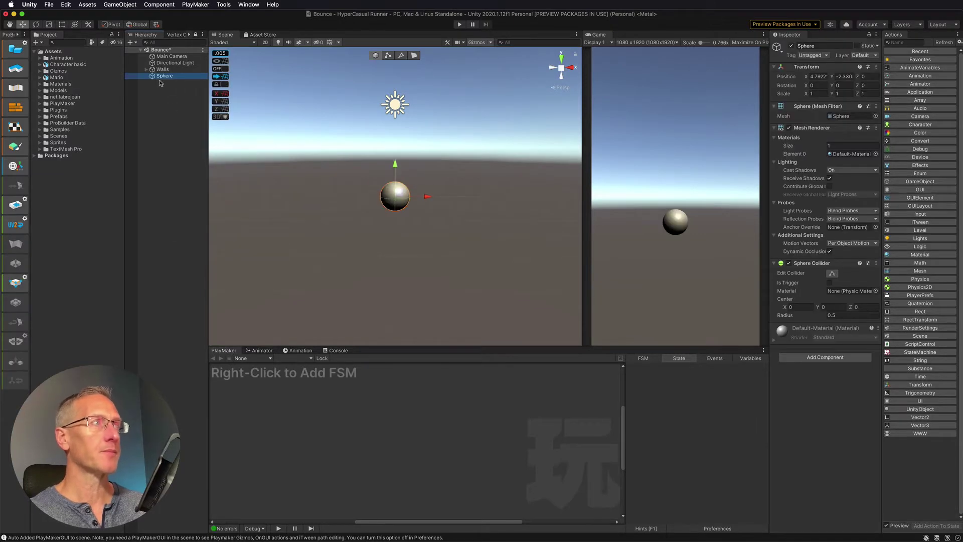
# Rename the new Sphere to Ball and save the scene.
pyautogui.click(165, 77)
pyautogui.write('Ball')
pyautogui.press('Return')
pyautogui.press('super+s')
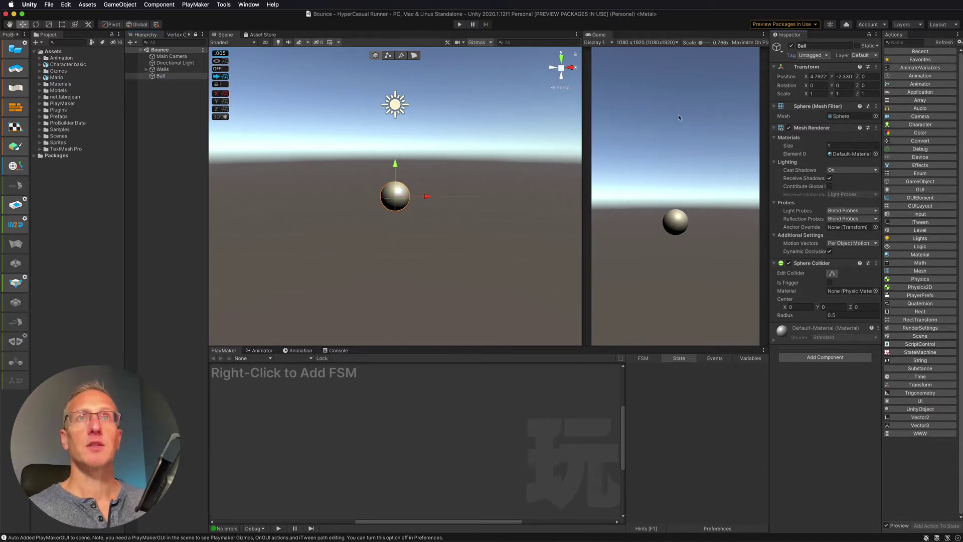
# Add and save a new Ball tag in the project's tag list, then reselect the Ball sphere.
pyautogui.click(823, 55)
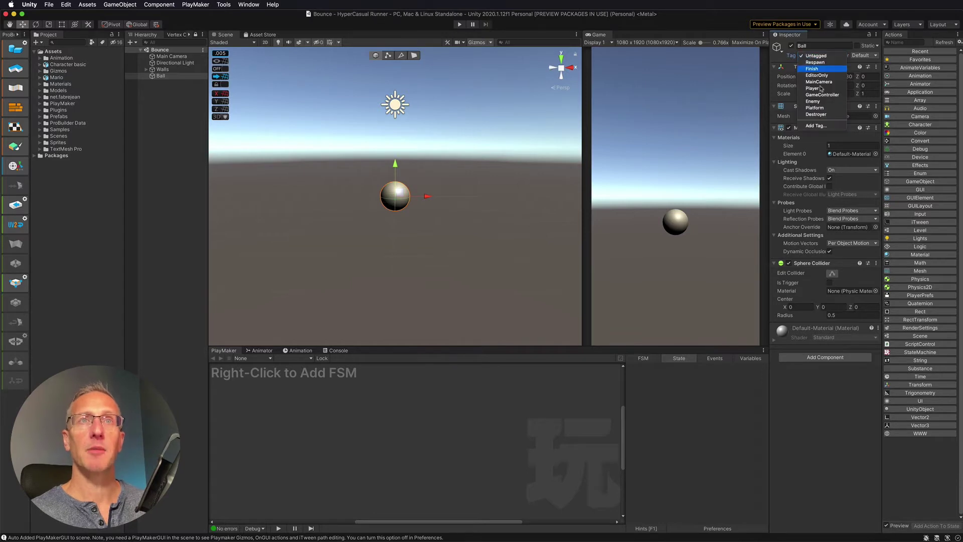
pyautogui.click(808, 125)
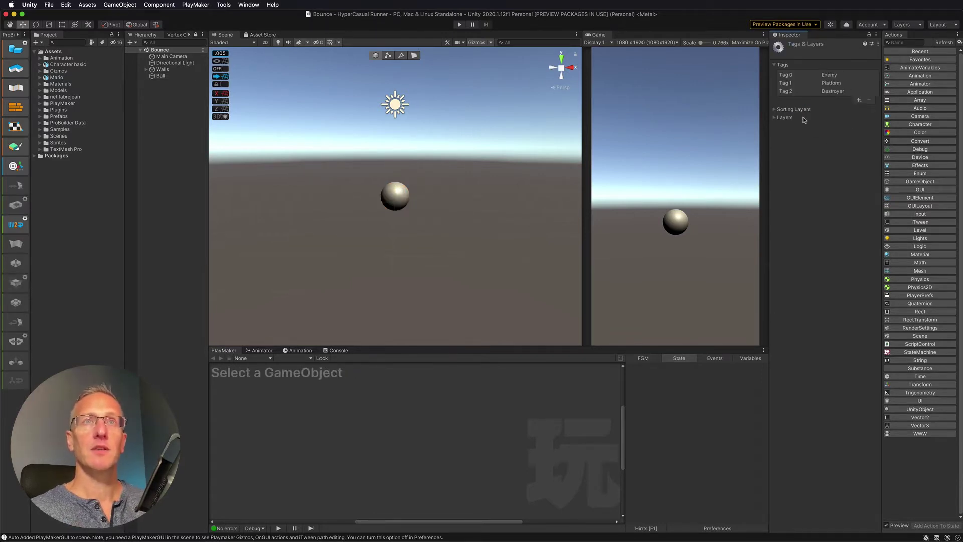
pyautogui.click(858, 102)
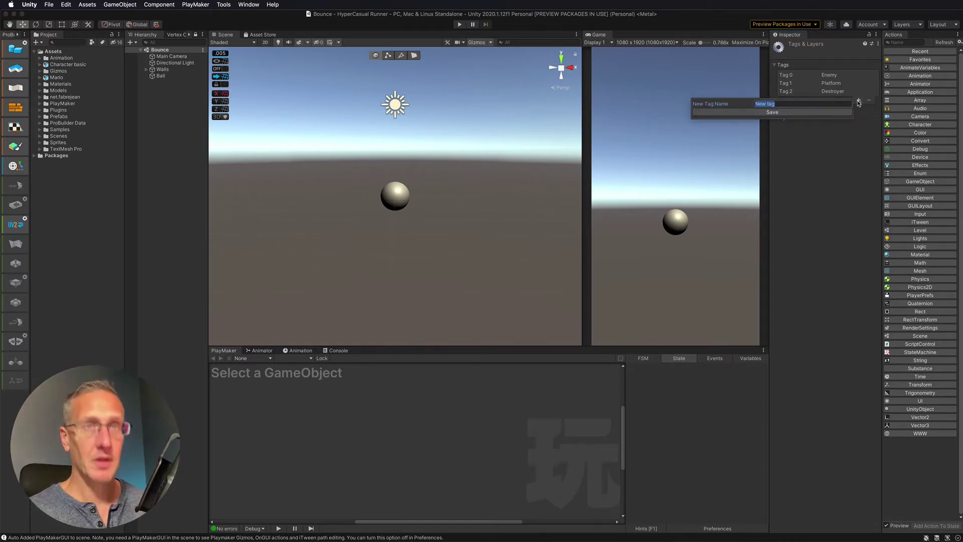
pyautogui.write('Ball')
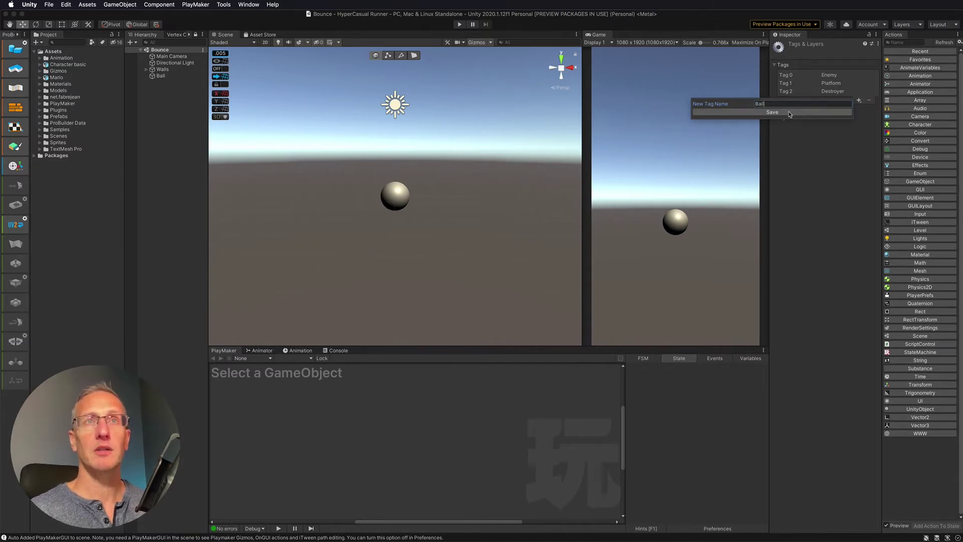
pyautogui.click(798, 113)
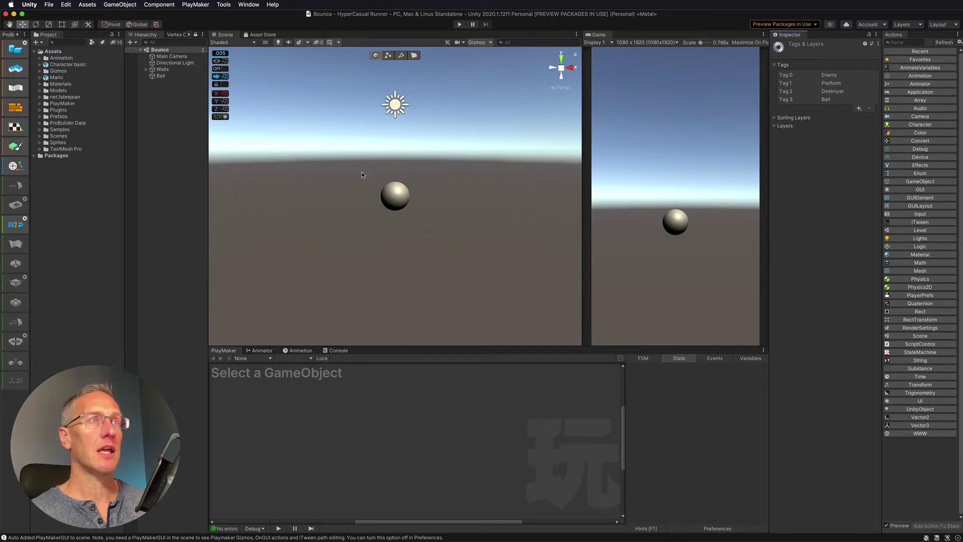
pyautogui.click(392, 198)
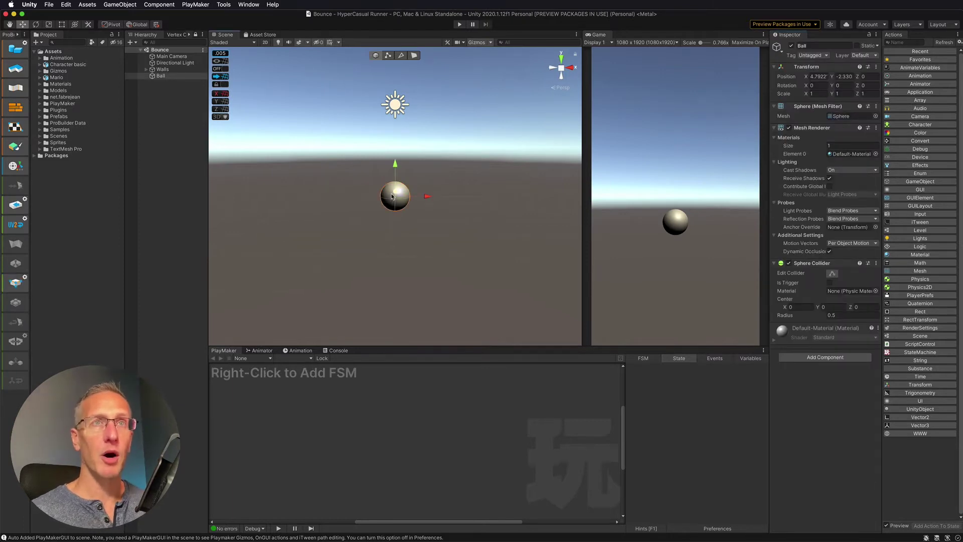
# Set the Ball sphere's Tag to Ball in the Inspector, then deselect it.
pyautogui.click(818, 56)
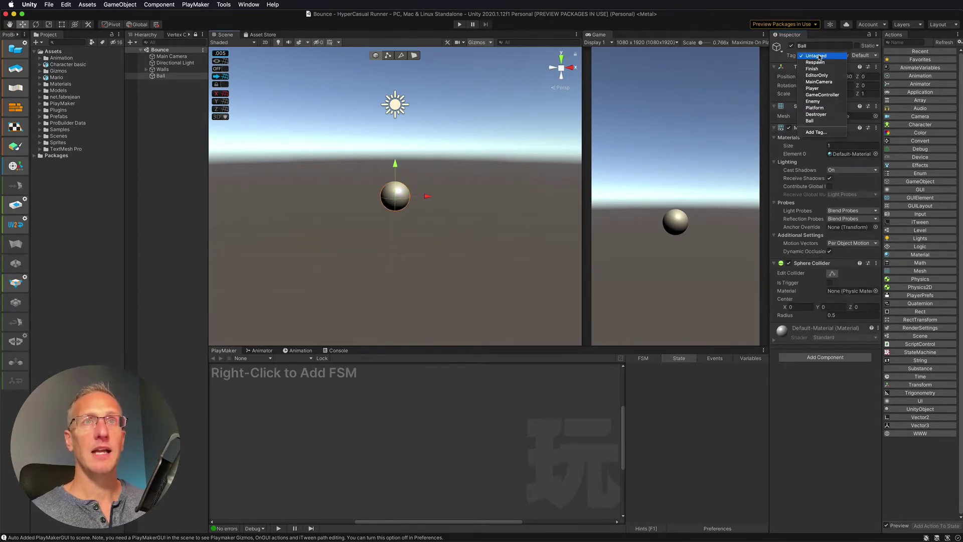
pyautogui.click(817, 121)
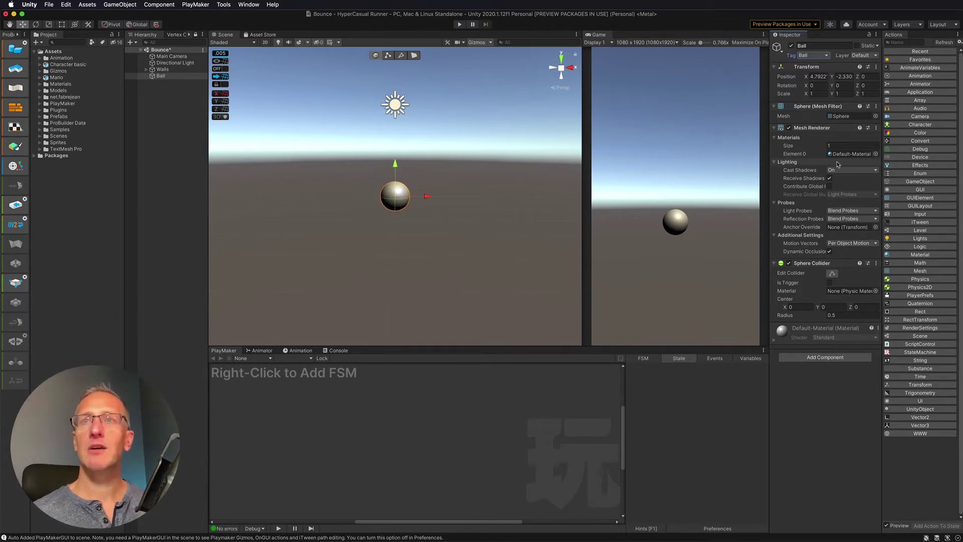
pyautogui.click(171, 95)
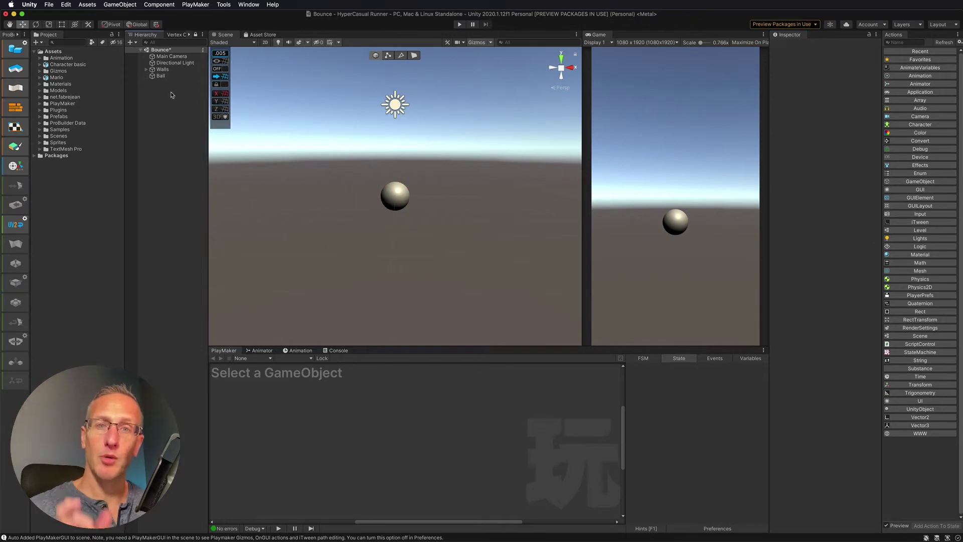
# Find ProBuilder 4.2.3 in the Package Manager, view its details, then close the window.
pyautogui.click(255, 4)
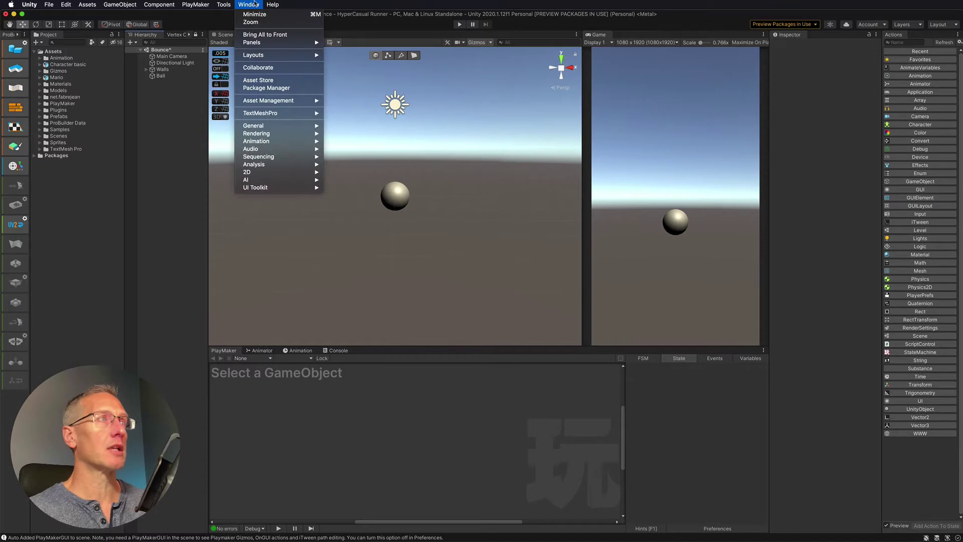
pyautogui.click(260, 89)
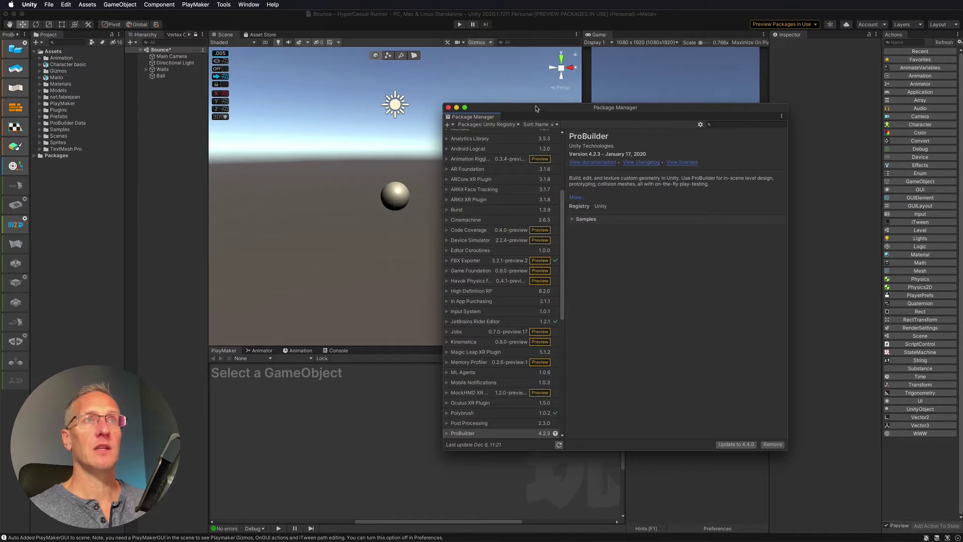
pyautogui.moveTo(534, 107); pyautogui.dragTo(538, 115)
pyautogui.click(249, 5)
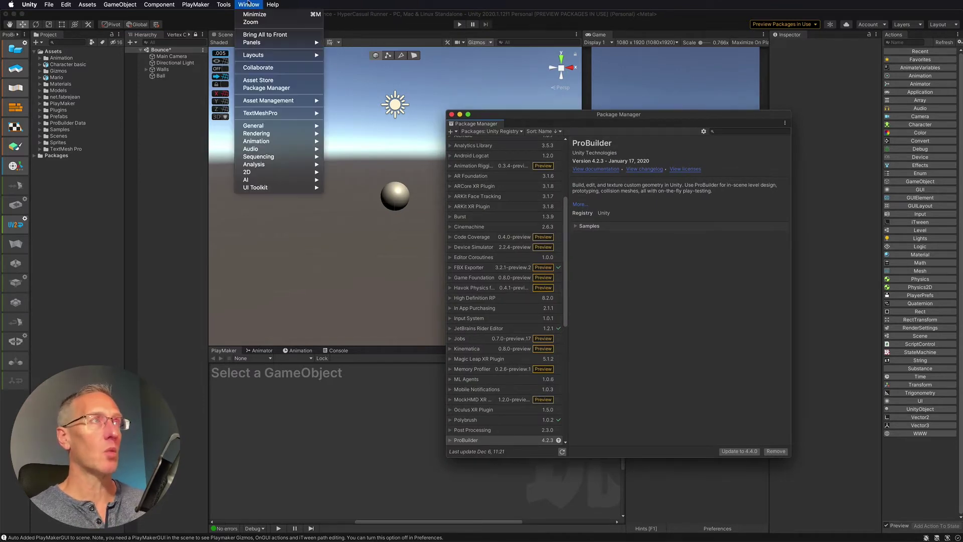
pyautogui.click(257, 89)
pyautogui.click(736, 131)
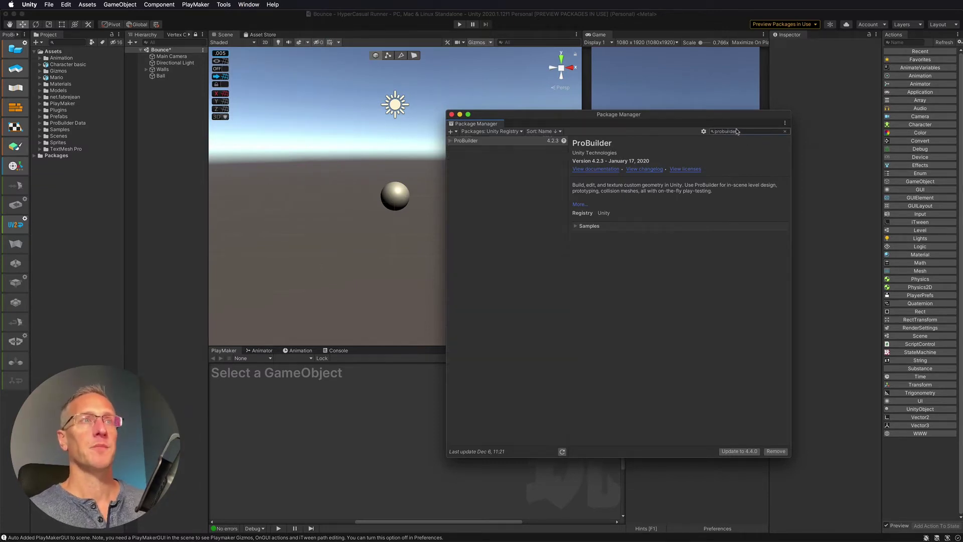
pyautogui.click(516, 142)
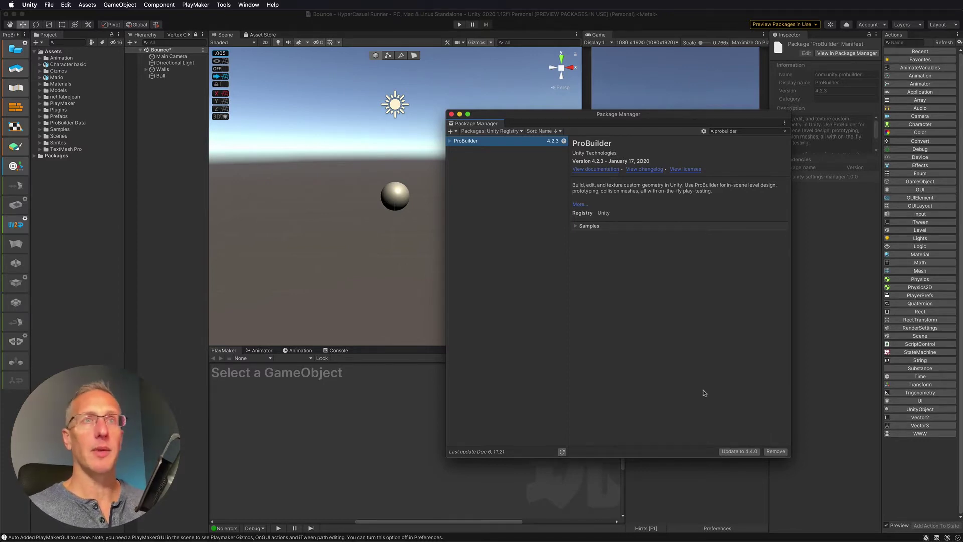
pyautogui.click(452, 114)
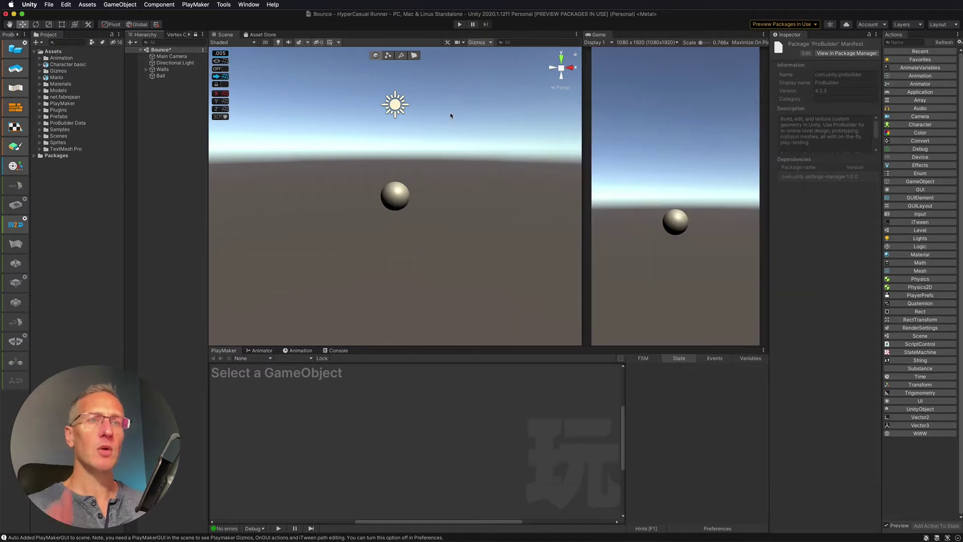
# Open the ProBuilder window from the Tools menu and pull it out as a floating panel.
pyautogui.click(221, 4)
pyautogui.moveTo(224, 31)
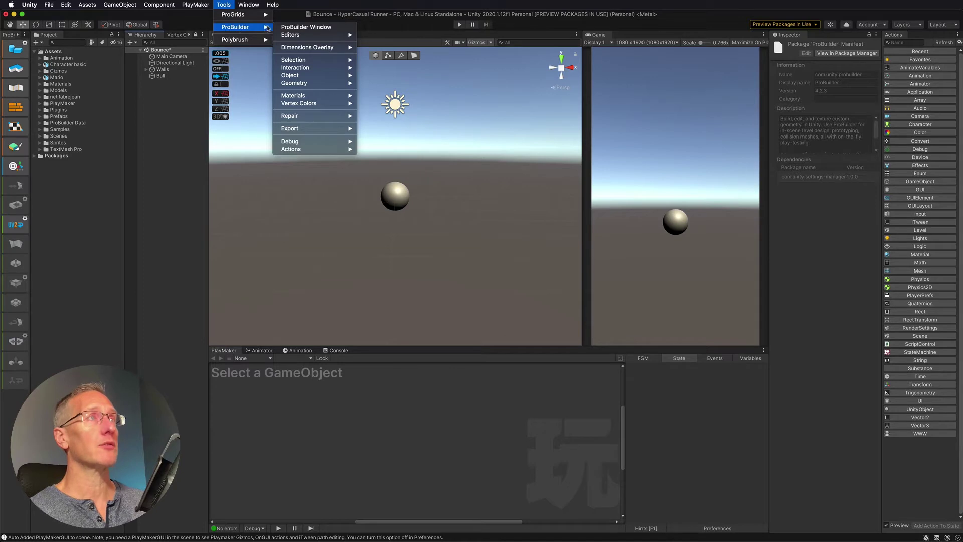
pyautogui.click(300, 27)
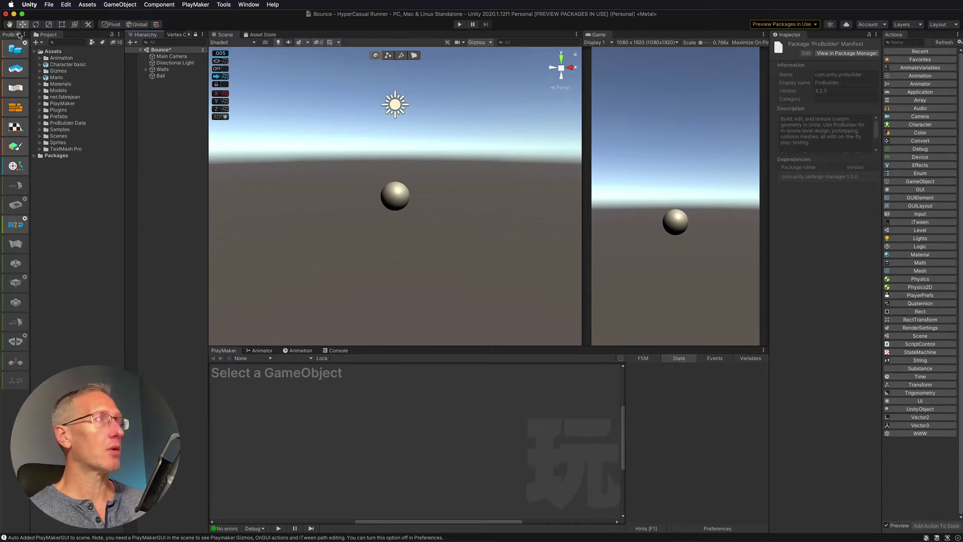
pyautogui.moveTo(9, 35); pyautogui.dragTo(411, 215)
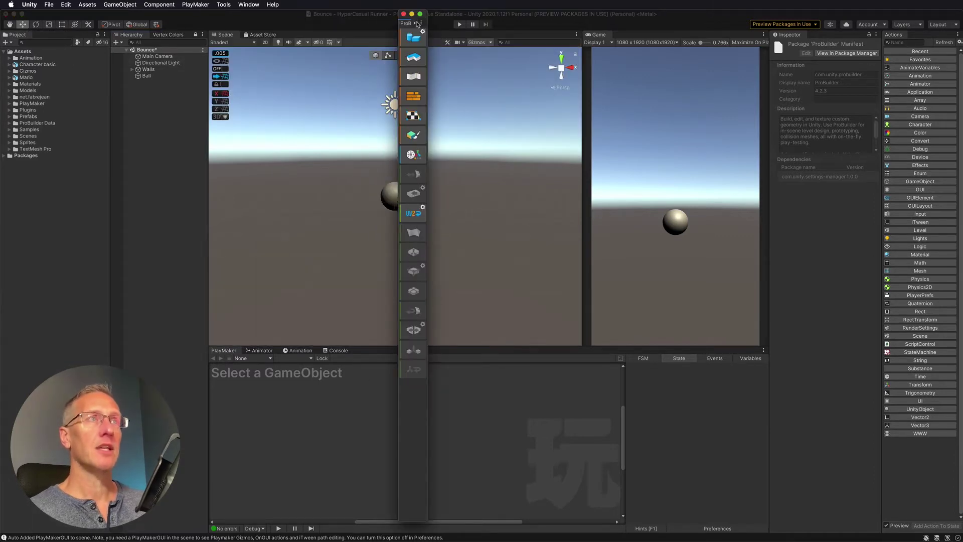
# Show ProBuilder tools as text labels and widen the floating window into two columns.
pyautogui.click(422, 24)
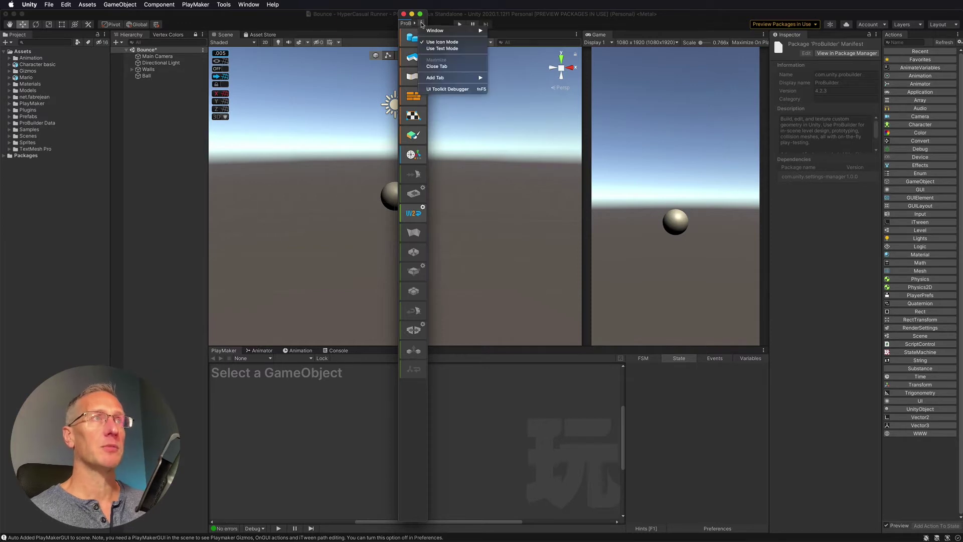
pyautogui.click(445, 48)
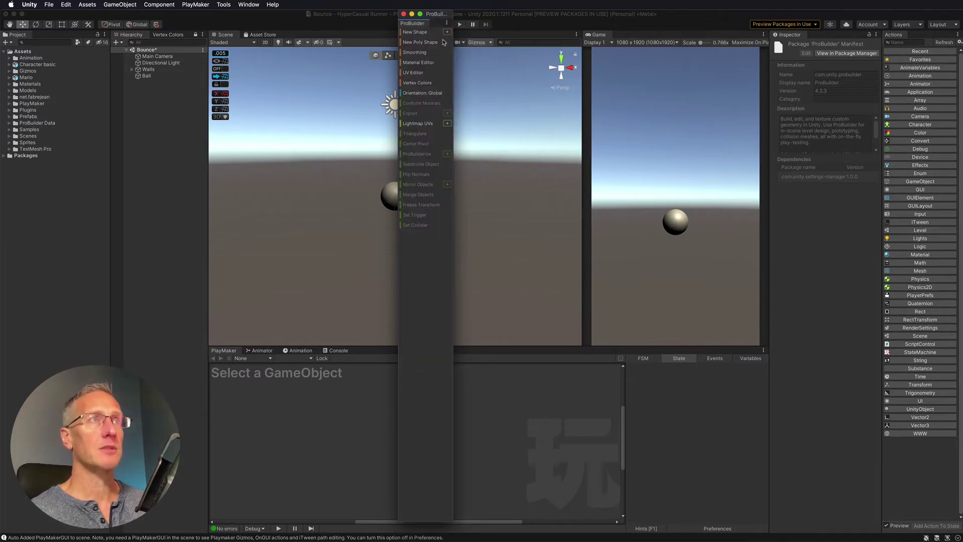
pyautogui.moveTo(433, 14); pyautogui.dragTo(424, 46)
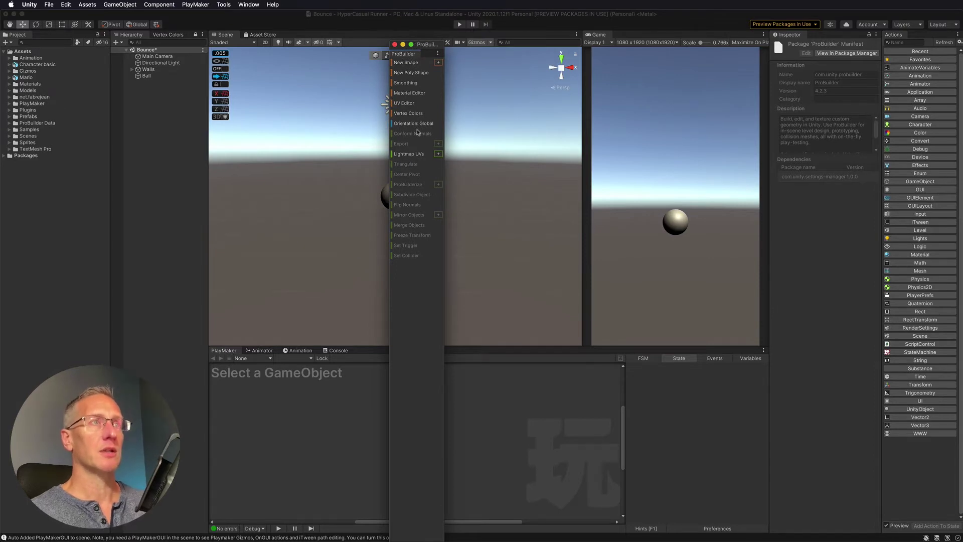
pyautogui.moveTo(445, 172); pyautogui.dragTo(510, 169)
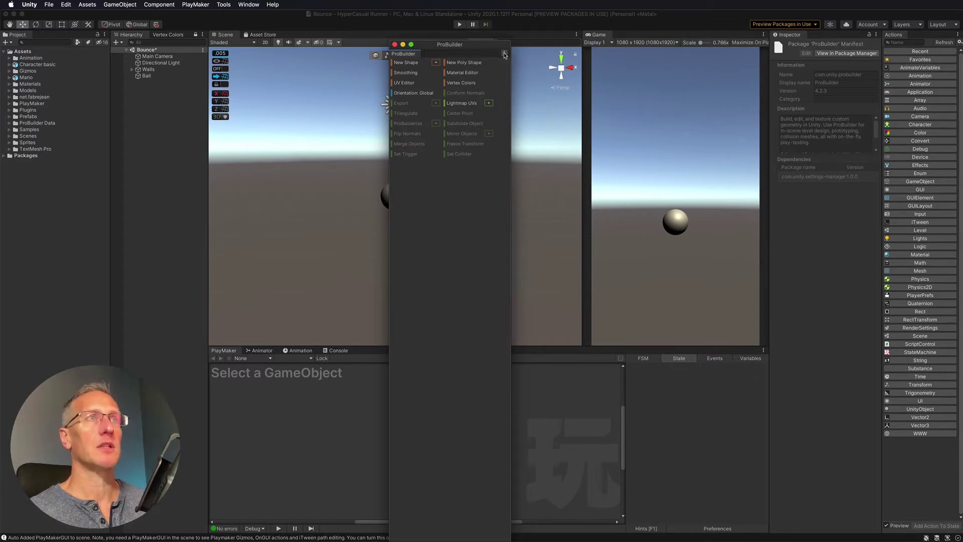
# Switch ProBuilder back to icon mode and dock it beside the Project panel.
pyautogui.click(504, 53)
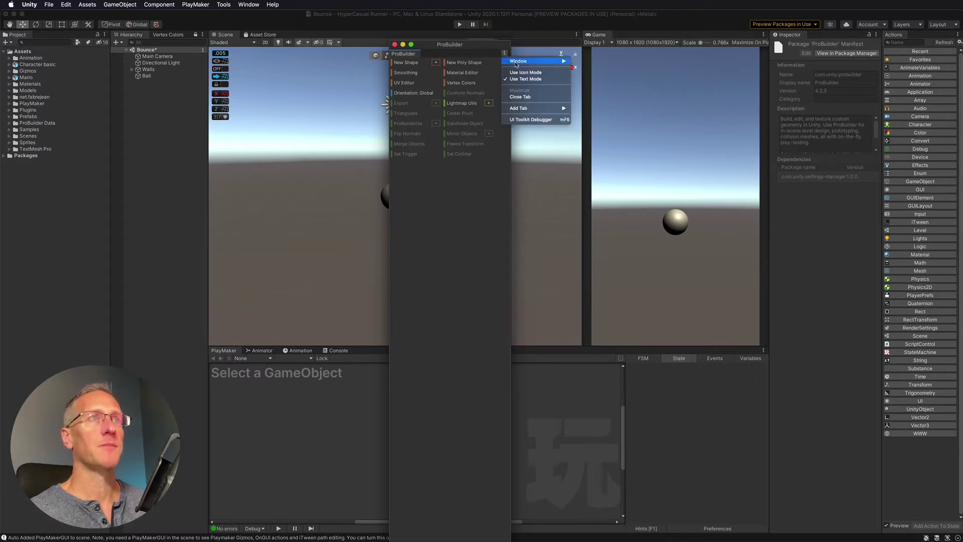
pyautogui.click(525, 72)
pyautogui.moveTo(401, 53); pyautogui.dragTo(2, 65)
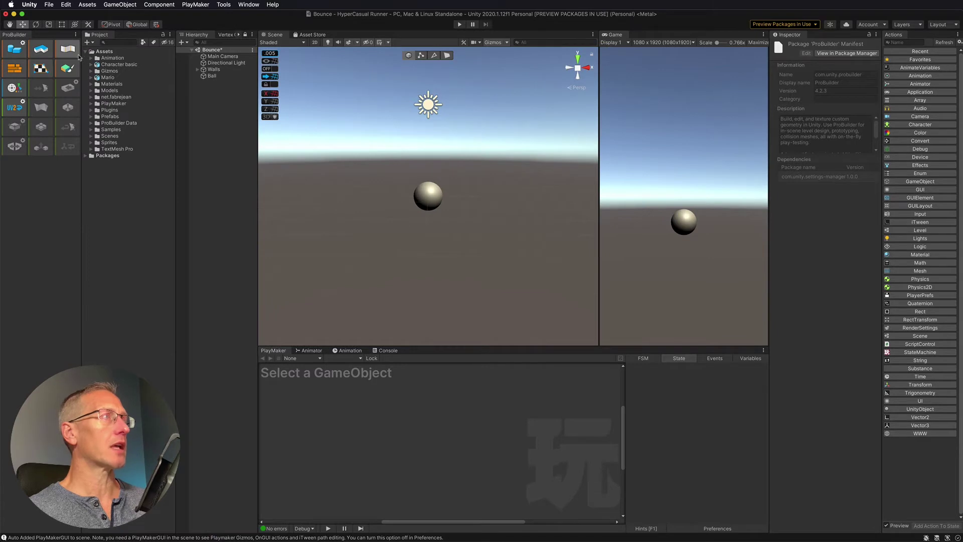
# Drag the ProBuilder–Project divider left until the toolbar is one icon column wide.
pyautogui.moveTo(81, 55); pyautogui.dragTo(20, 57)
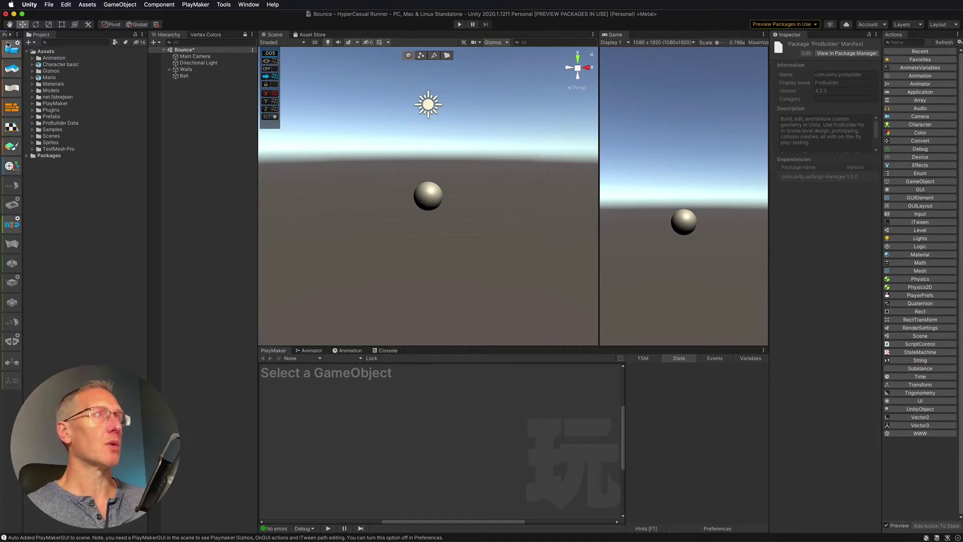
# Open ProBuilder's Shape Editor to create an arch shape beside the Ball.
pyautogui.click(224, 4)
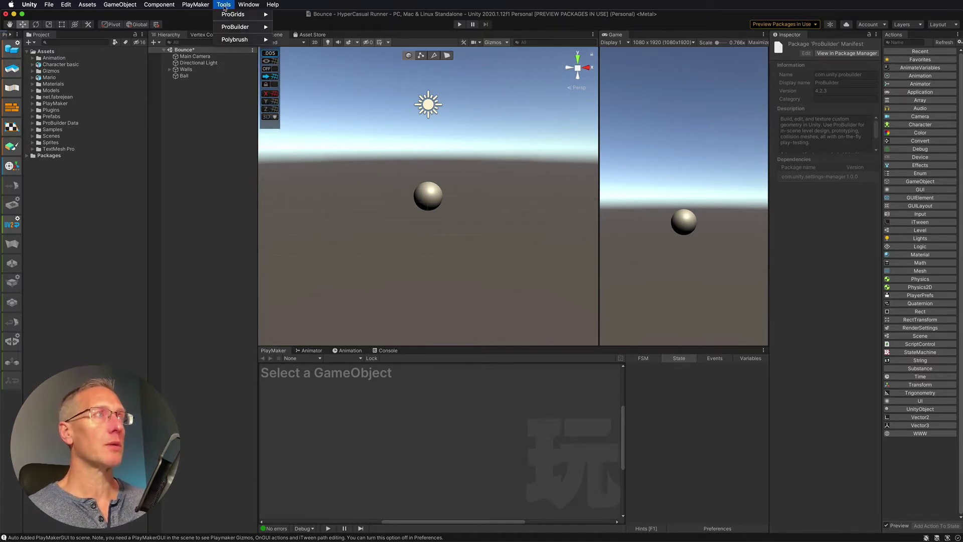
pyautogui.moveTo(241, 27)
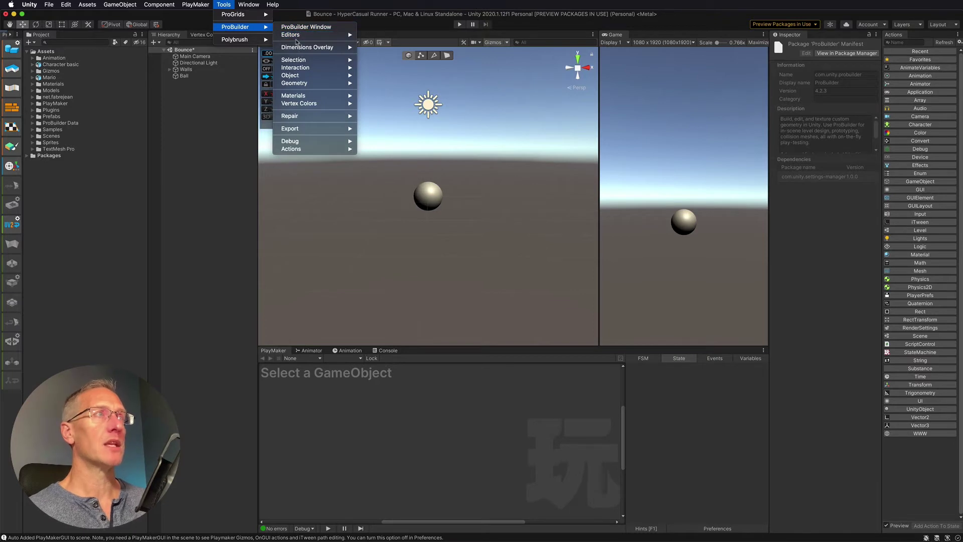
pyautogui.moveTo(301, 35)
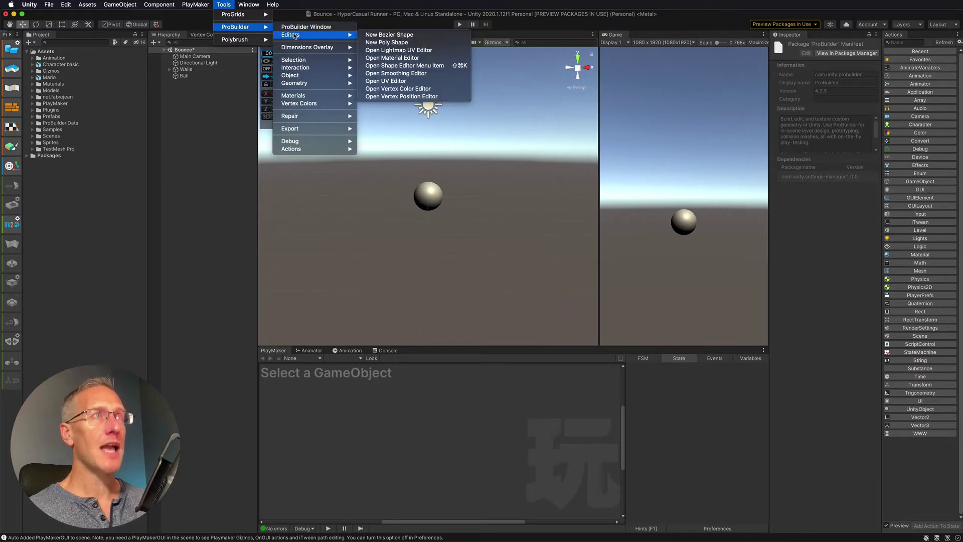
pyautogui.click(386, 66)
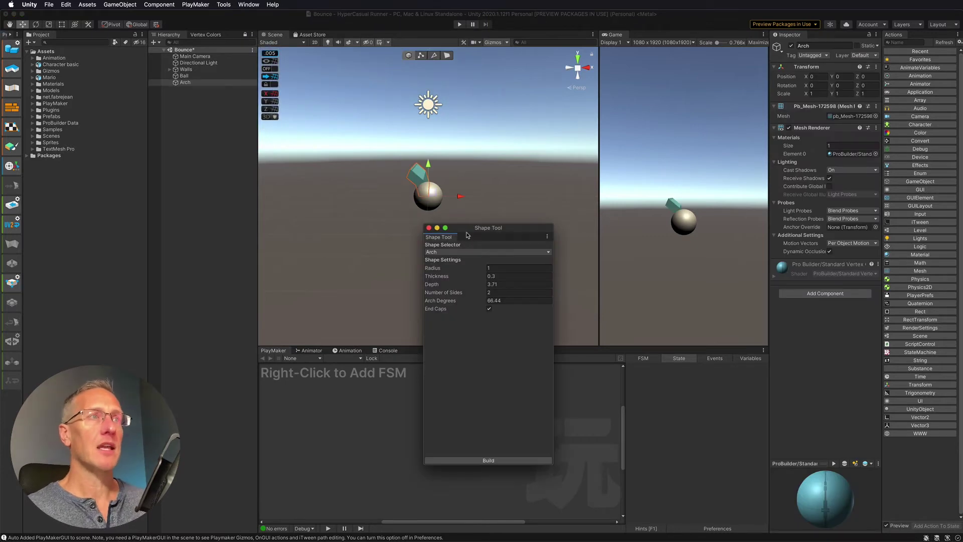
pyautogui.moveTo(464, 227); pyautogui.dragTo(484, 181)
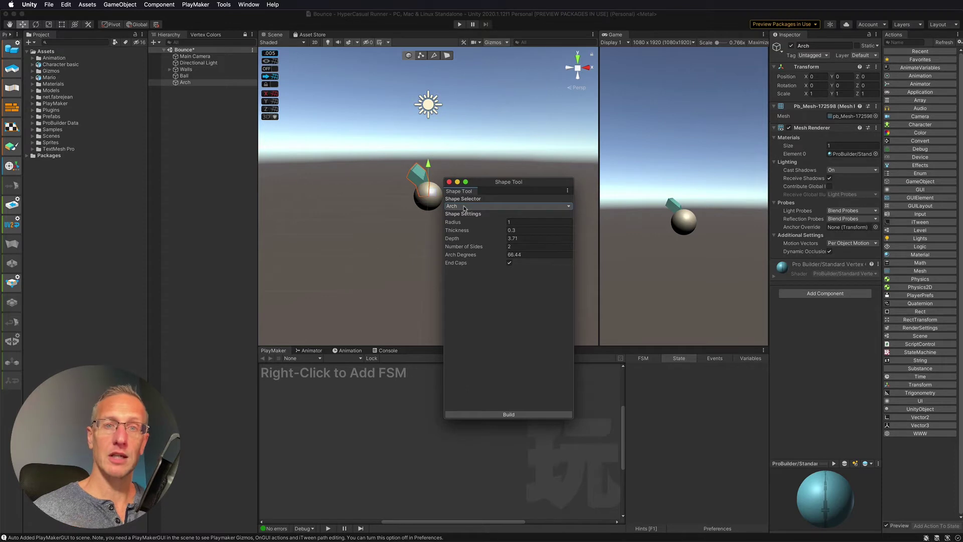
# Keep Arch as the shape type, then zoom in and orbit to see the arch from the side.
pyautogui.click(465, 208)
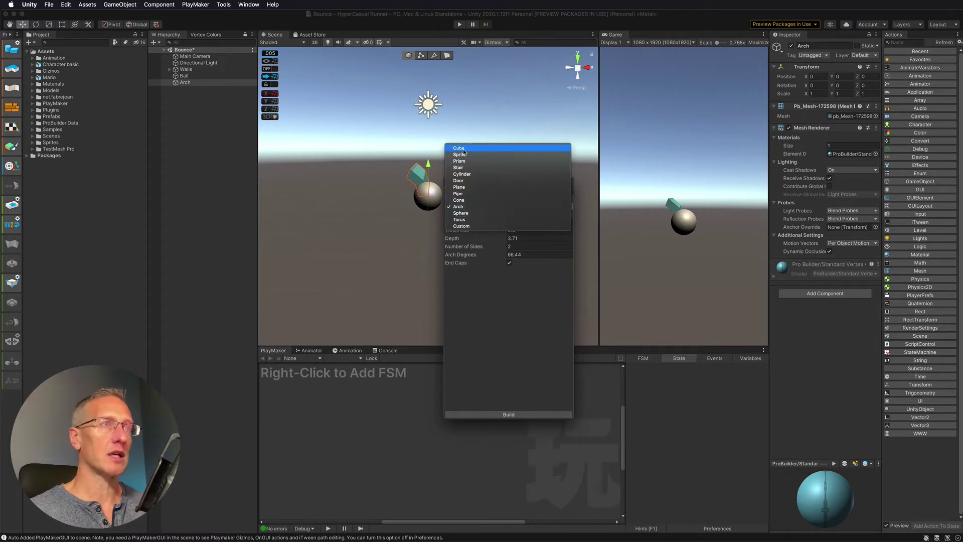
pyautogui.click(464, 208)
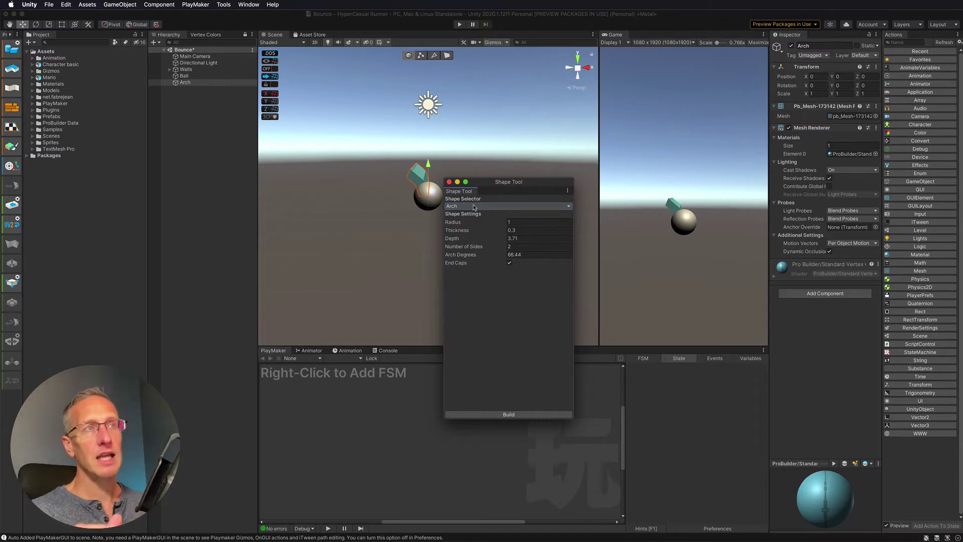
pyautogui.moveTo(458, 183); pyautogui.dragTo(500, 165)
pyautogui.scroll(3, 387, 182)
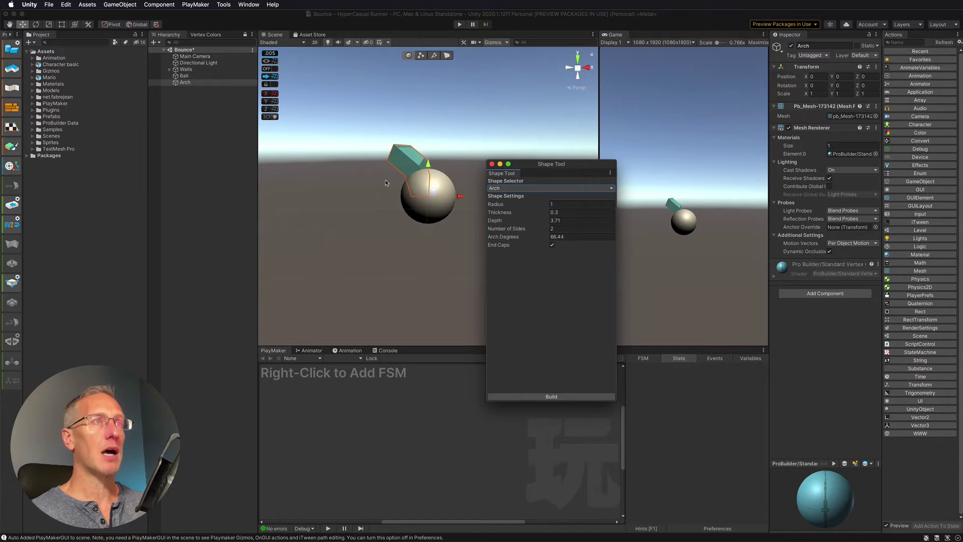
pyautogui.scroll(2, 386, 183)
pyautogui.keyDown('alt'); pyautogui.moveTo(428, 142); pyautogui.dragTo(301, 137); pyautogui.keyUp('alt')
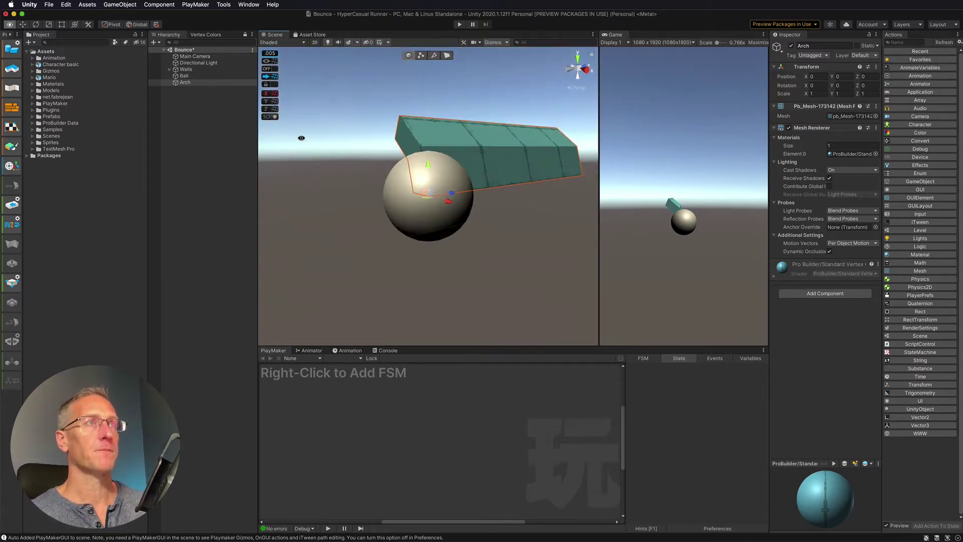
# Reopen the ProBuilder Shape Editor and move its settings window lower.
pyautogui.click(221, 4)
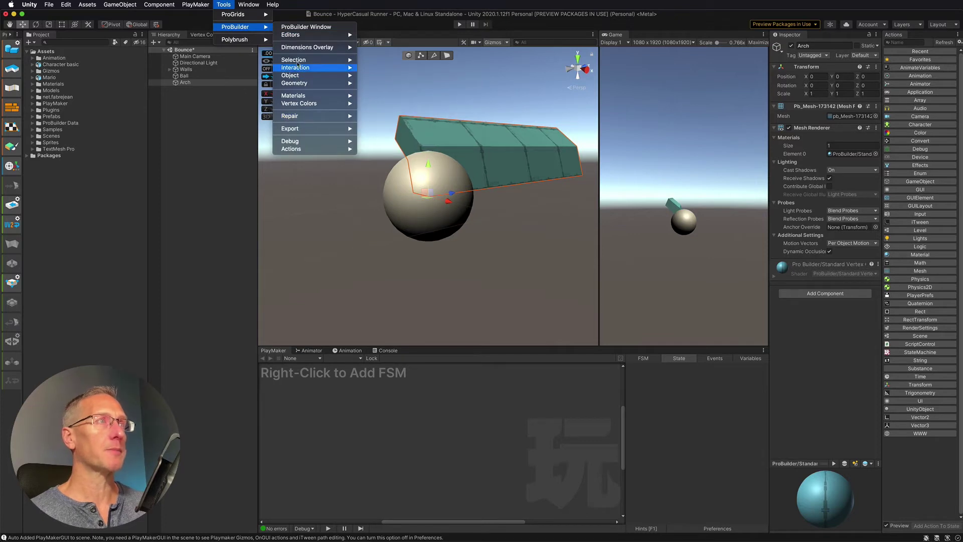
pyautogui.moveTo(301, 35)
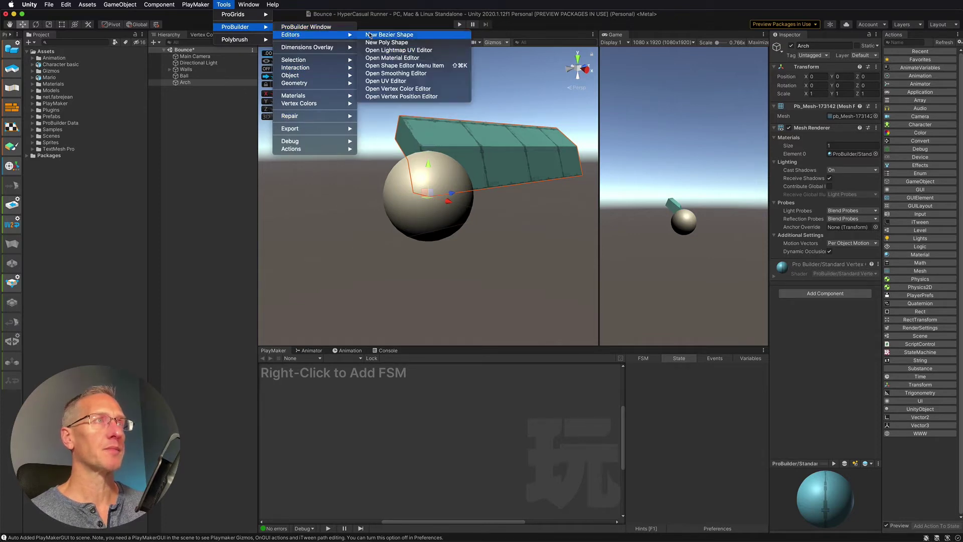
pyautogui.click(396, 65)
pyautogui.moveTo(530, 166); pyautogui.dragTo(590, 241)
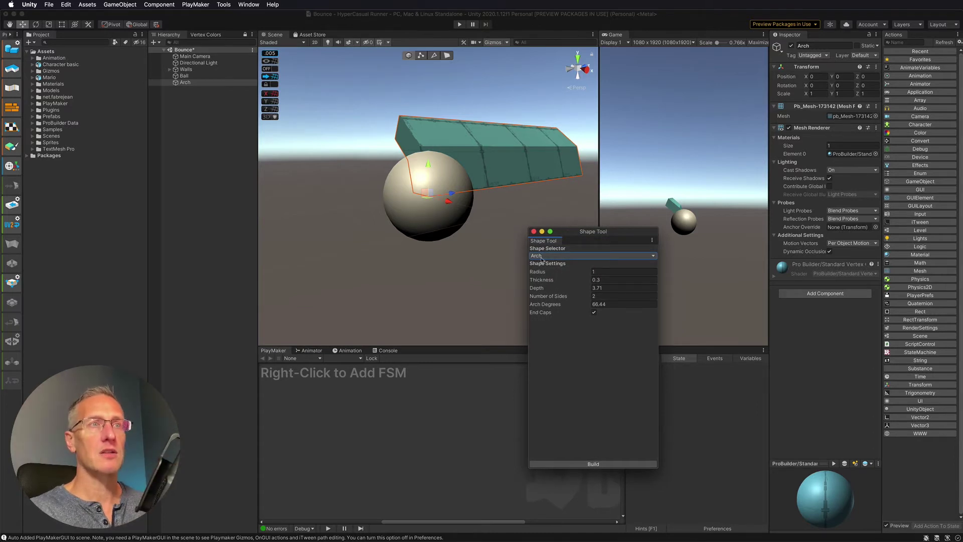
# Preview Cone, then Sphere, then set the shape type back to Arch.
pyautogui.click(568, 257)
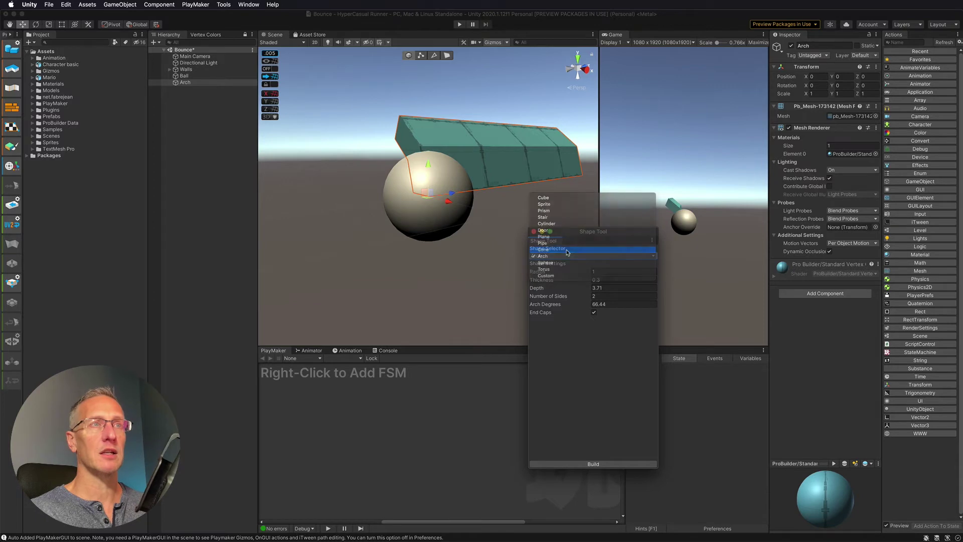
pyautogui.click(567, 250)
pyautogui.click(564, 257)
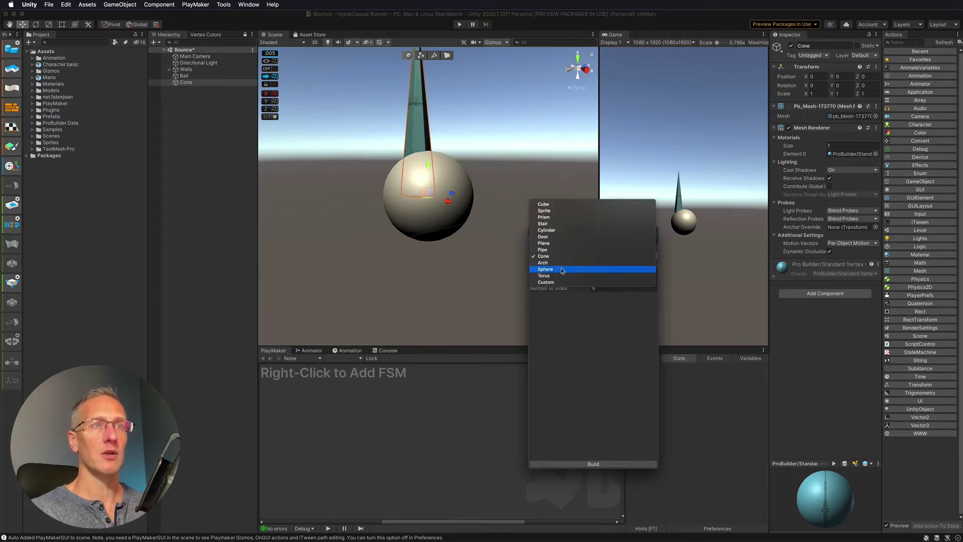
pyautogui.click(563, 270)
pyautogui.click(553, 257)
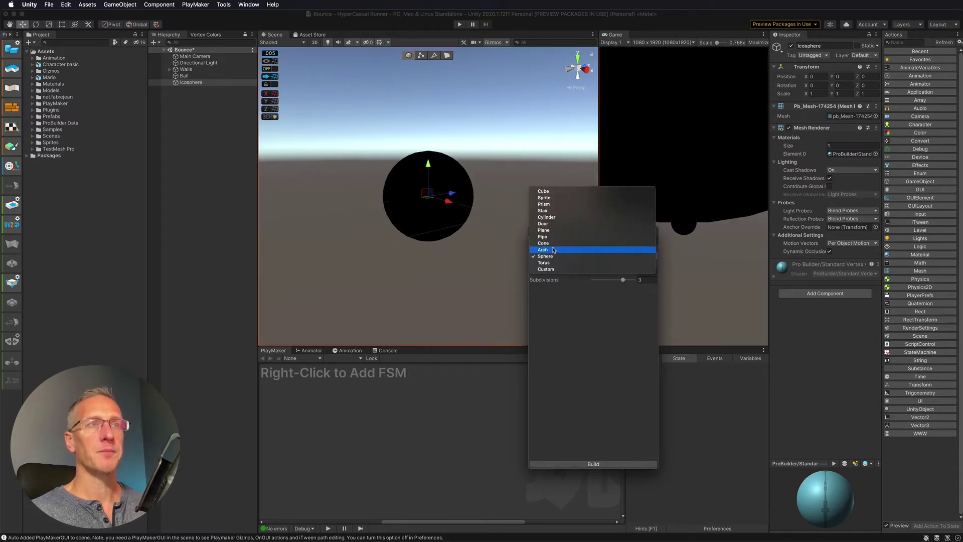
pyautogui.click(553, 250)
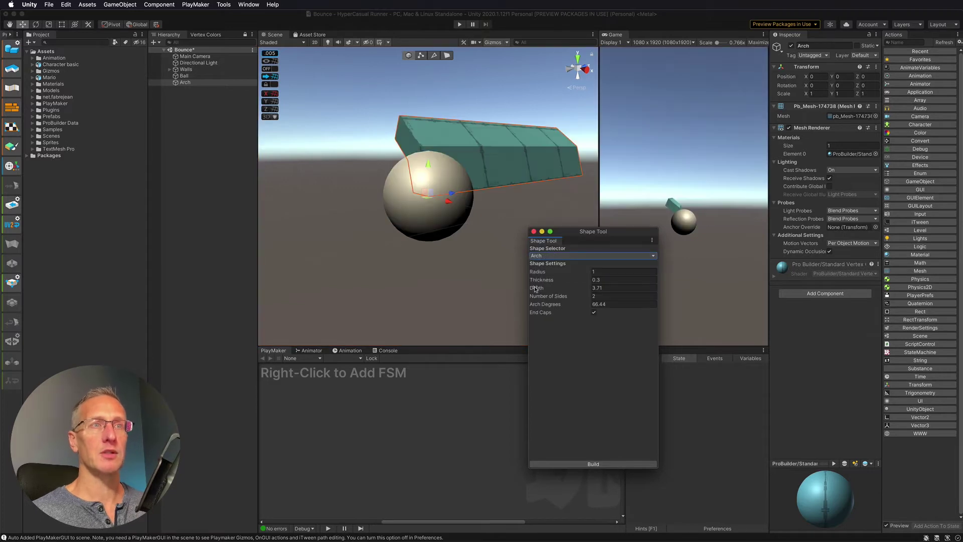